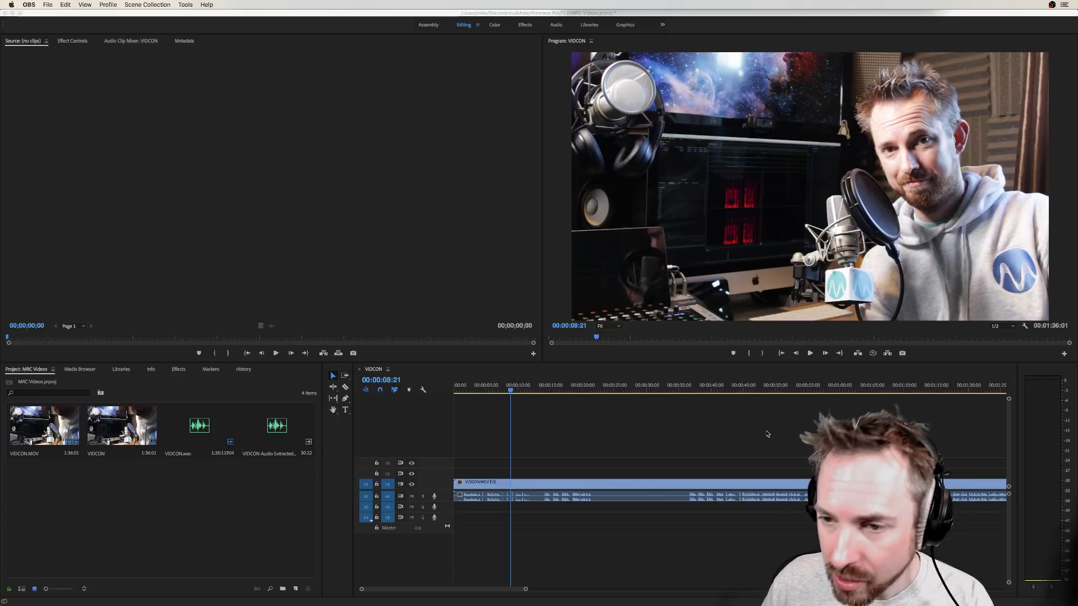
# Play a few seconds of the camera clip from around 00:01:07:01
pyautogui.hscroll(5, 765, 433)
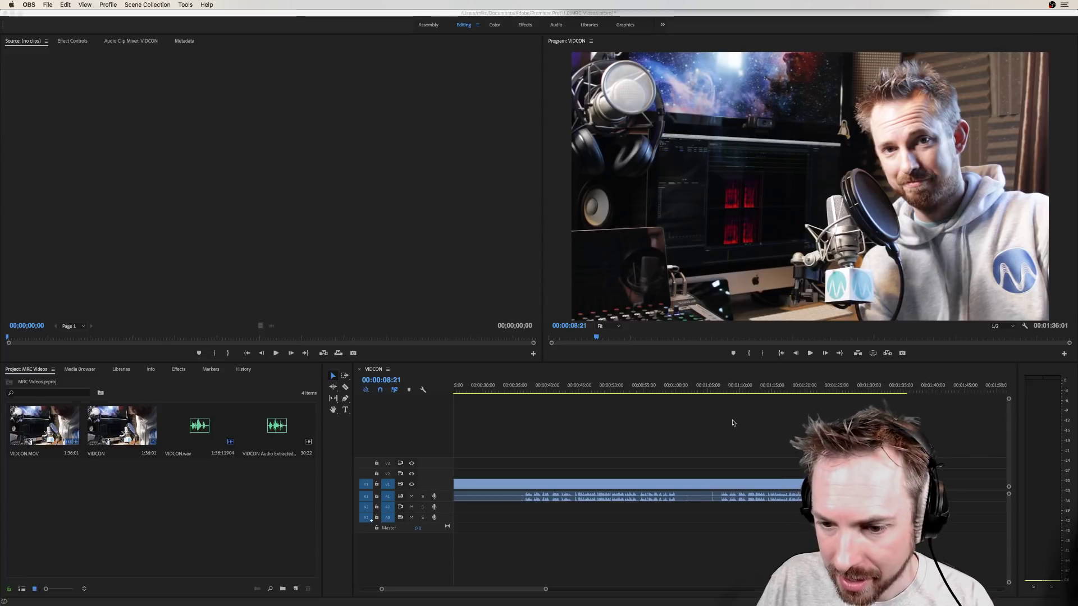
pyautogui.hscroll(1, 733, 423)
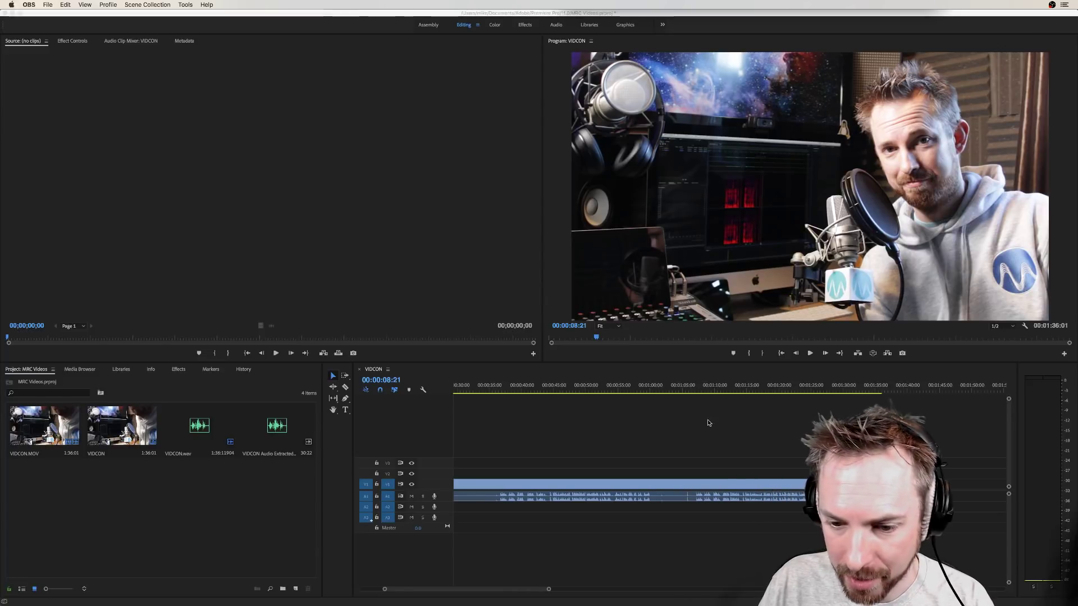
pyautogui.click(695, 392)
pyautogui.press('space')
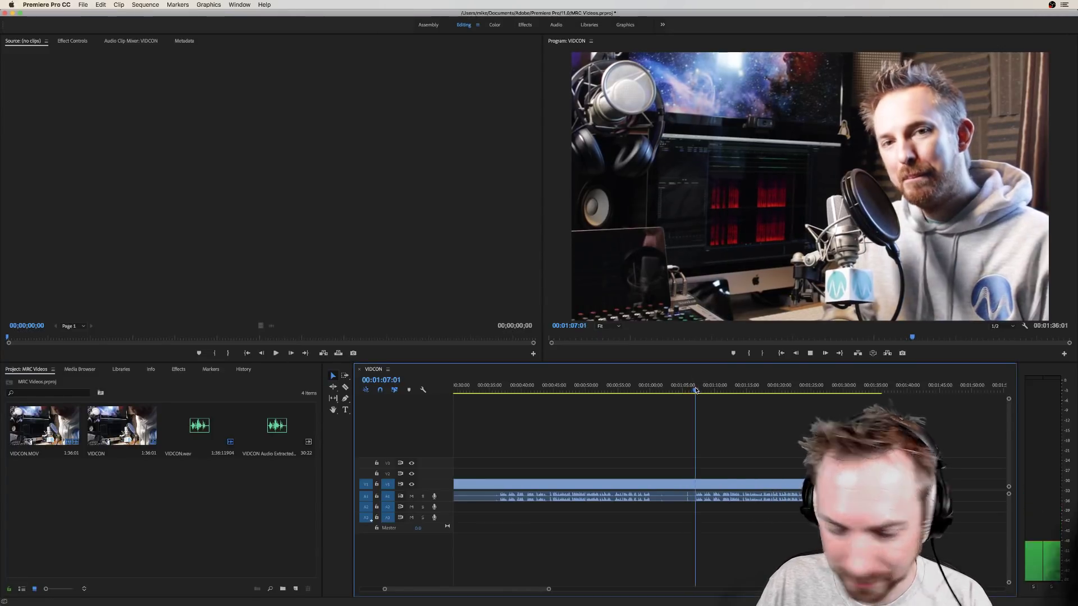
pyautogui.press('space')
# Play the sequence from 00:00 to 00:00:11:00, then bring Finder forward
pyautogui.hscroll(-8, 695, 389)
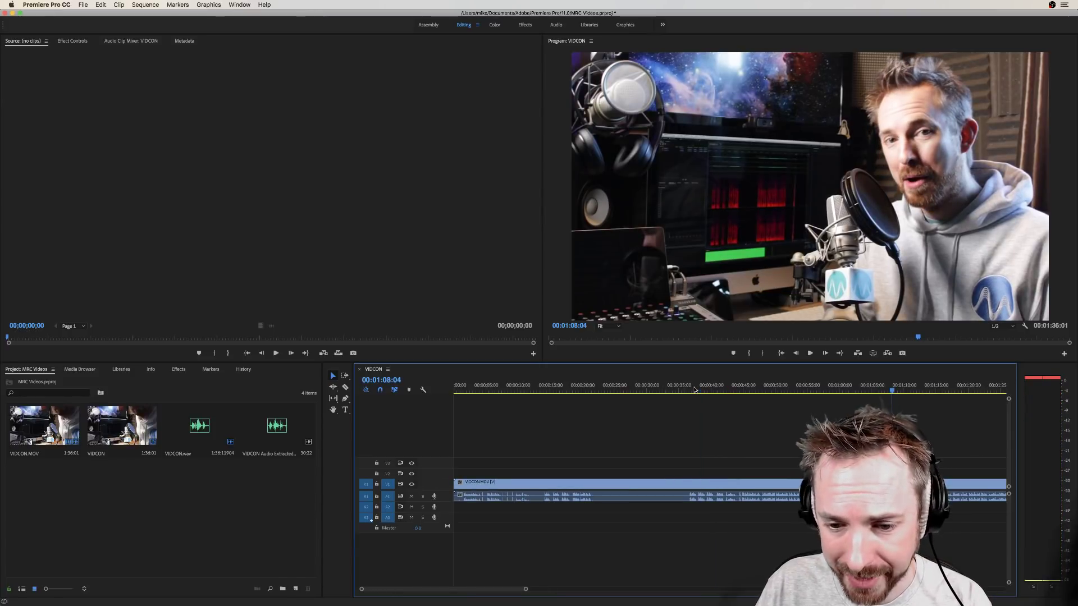
pyautogui.click(458, 392)
pyautogui.press('space')
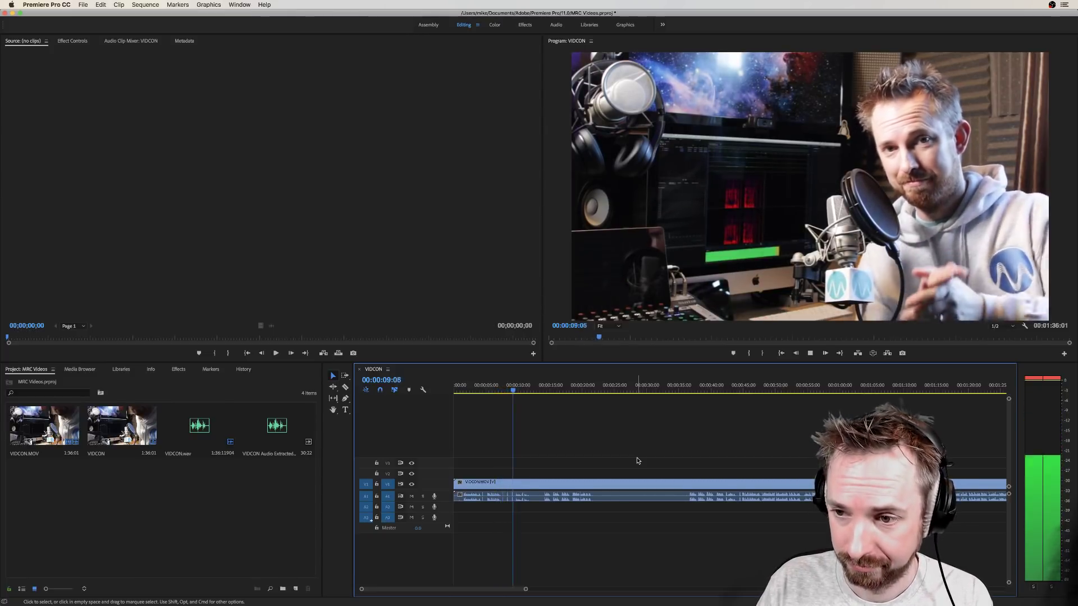
pyautogui.press('space')
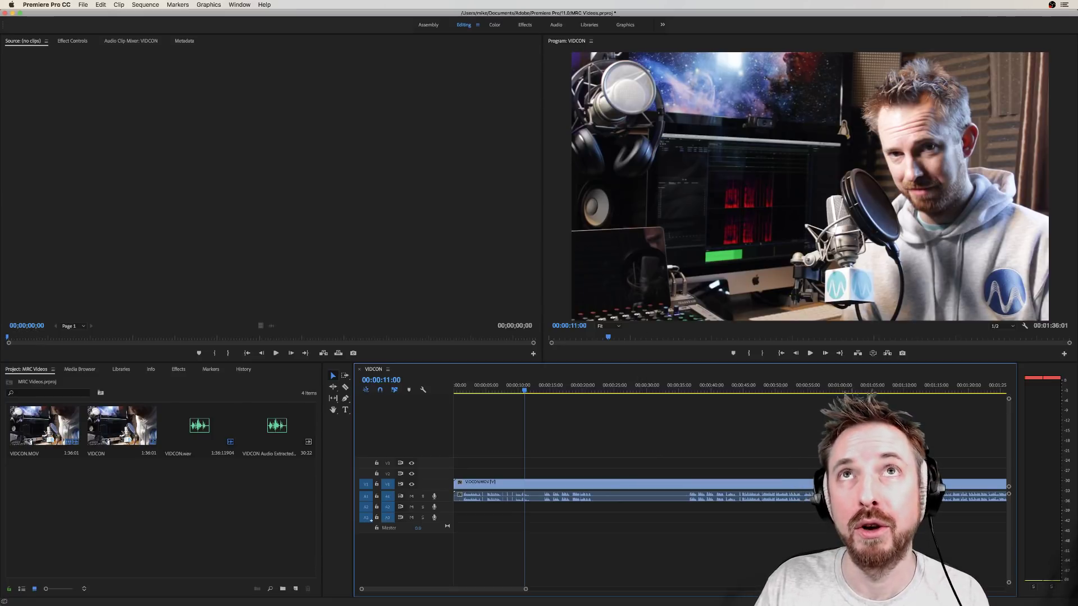
pyautogui.press('super+Tab')
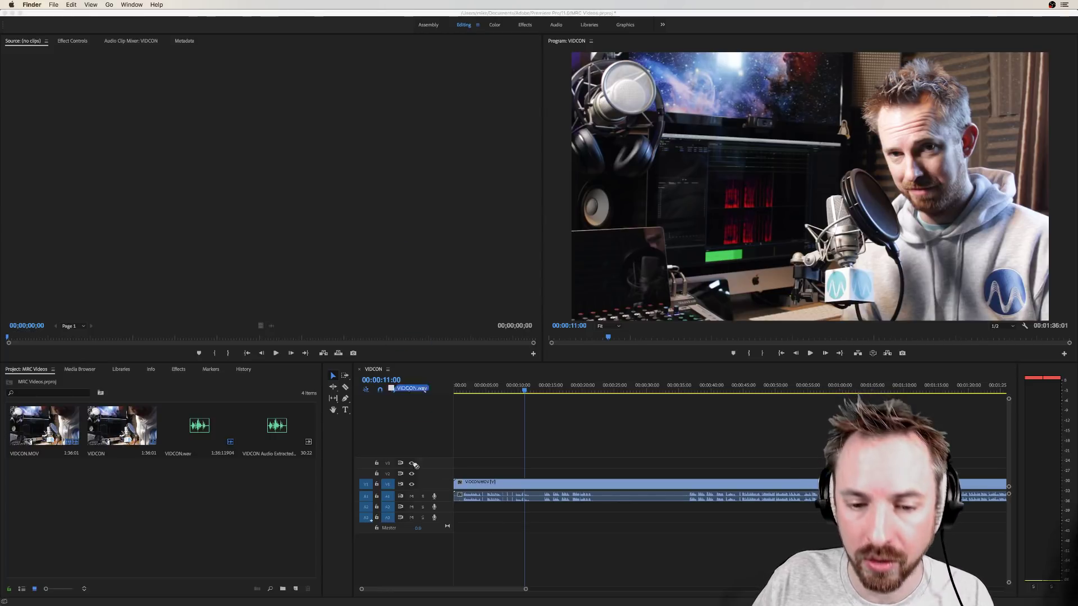
# Drag VIDCON.wav from Finder onto audio track A2 below the camera clip
pyautogui.moveTo(415, 465); pyautogui.dragTo(462, 512)
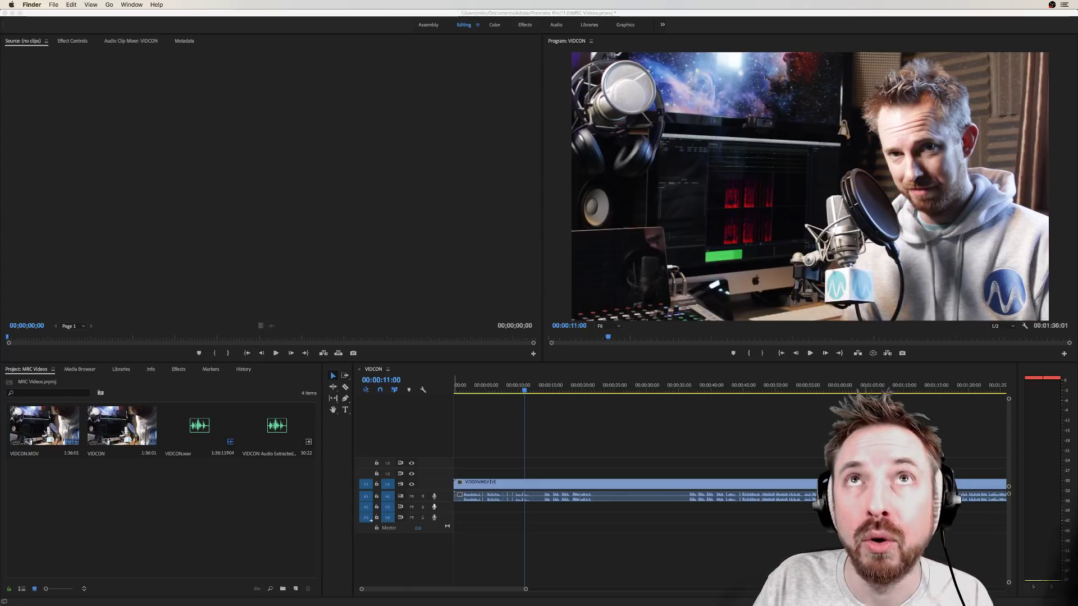
pyautogui.moveTo(559, 259); pyautogui.dragTo(439, 508)
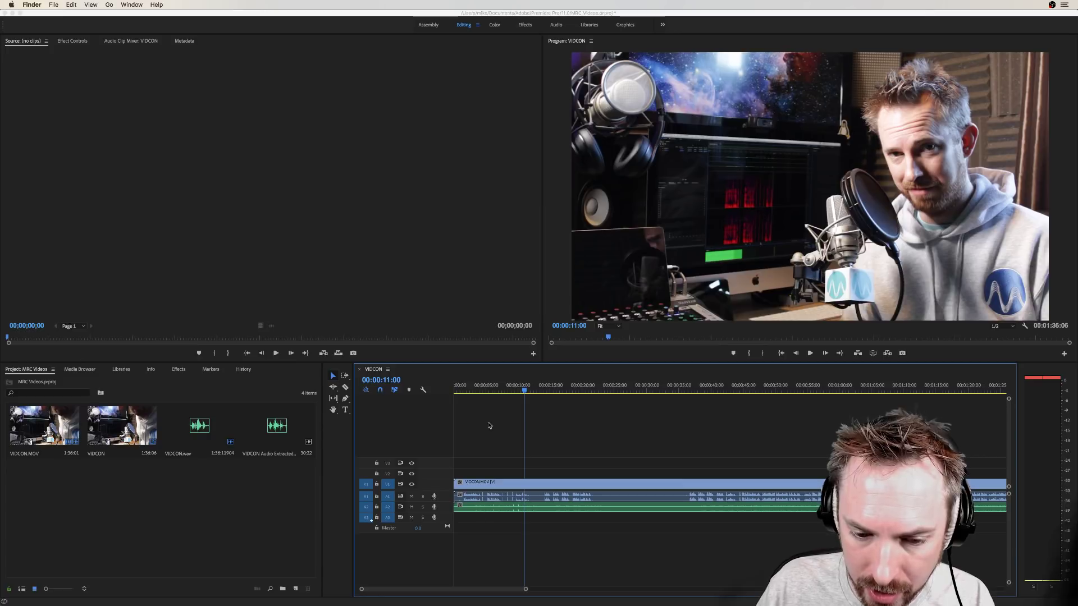
# Shift VIDCON.MOV and its audio about 2 s later, zoom in, and enlarge track A1
pyautogui.click(507, 393)
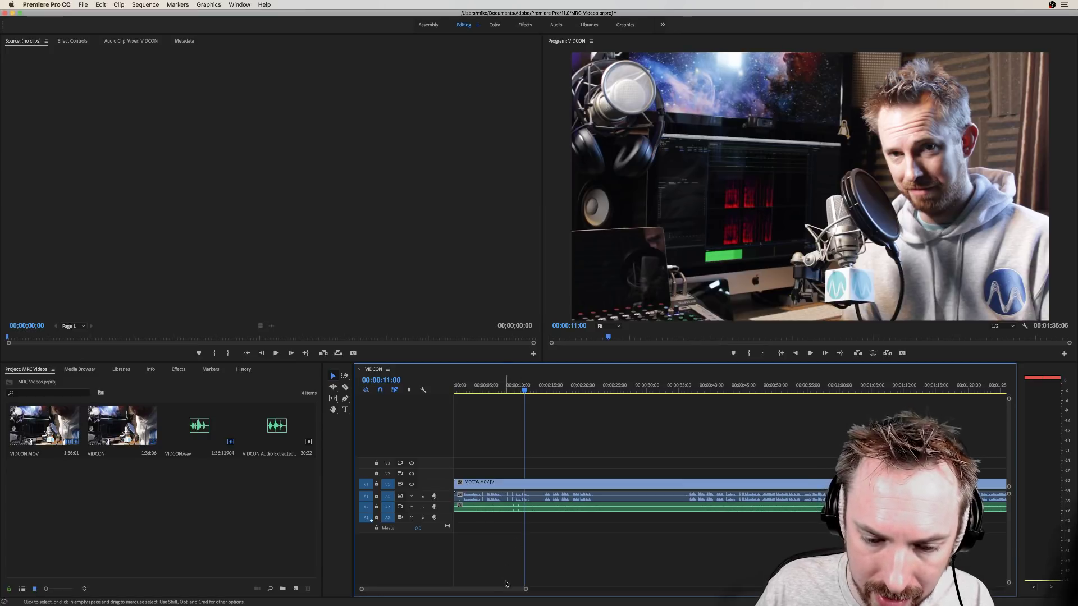
pyautogui.press('=')
pyautogui.press('=')
pyautogui.press('=')
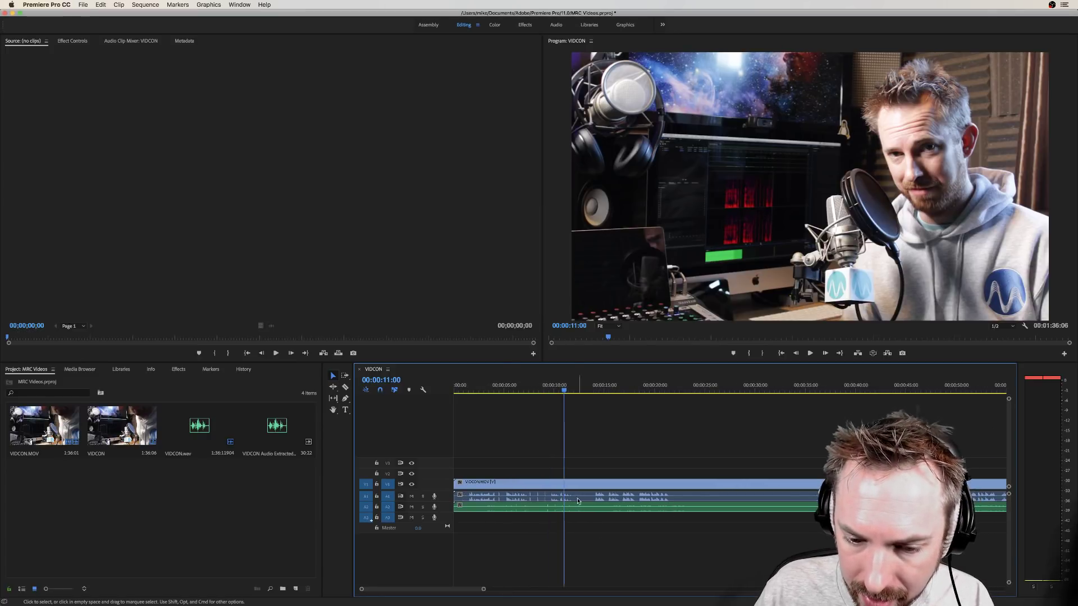
pyautogui.click(549, 390)
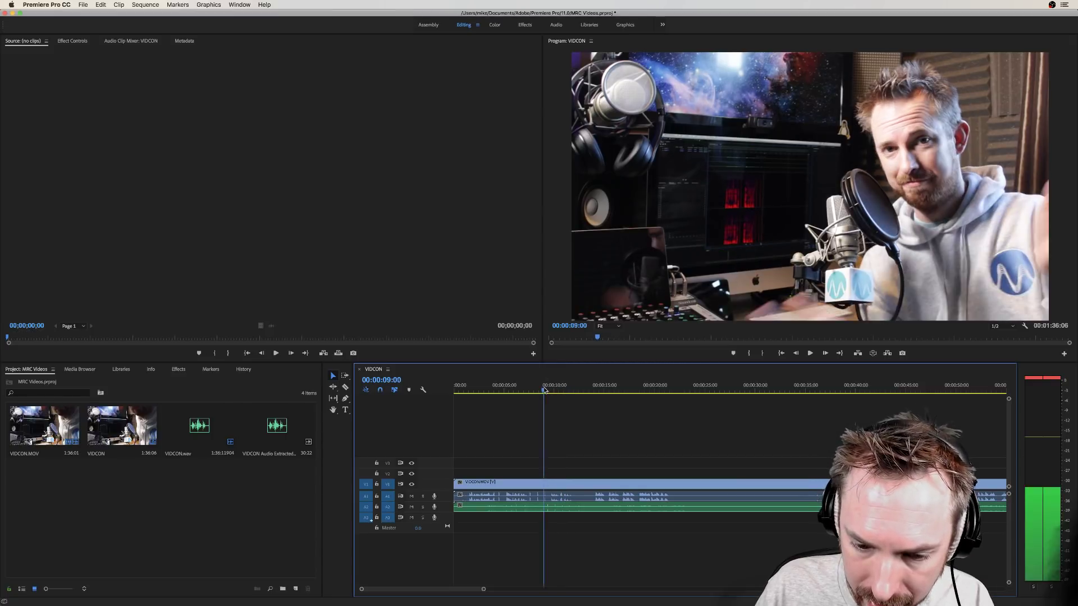
pyautogui.moveTo(543, 476); pyautogui.dragTo(562, 476)
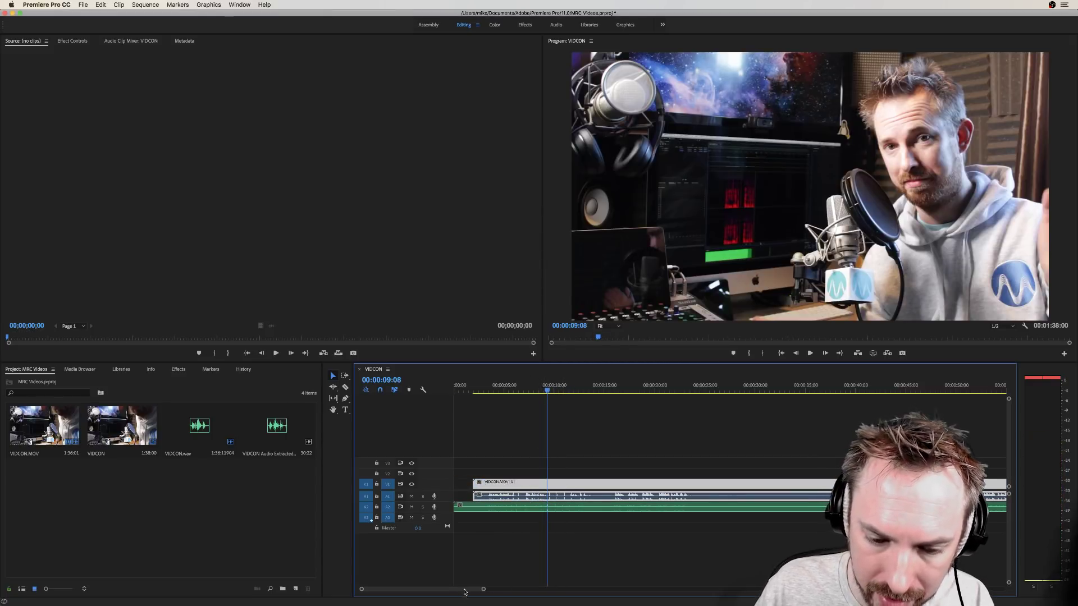
pyautogui.press('=')
pyautogui.press('=')
pyautogui.press('=')
pyautogui.press('=')
pyautogui.press('=')
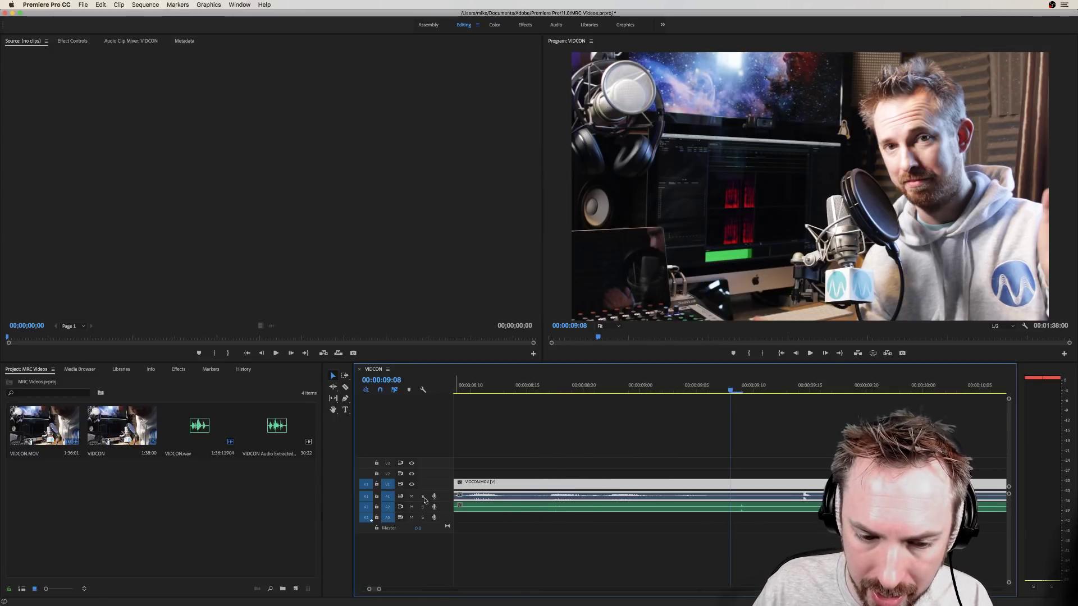
pyautogui.moveTo(425, 530); pyautogui.dragTo(439, 569)
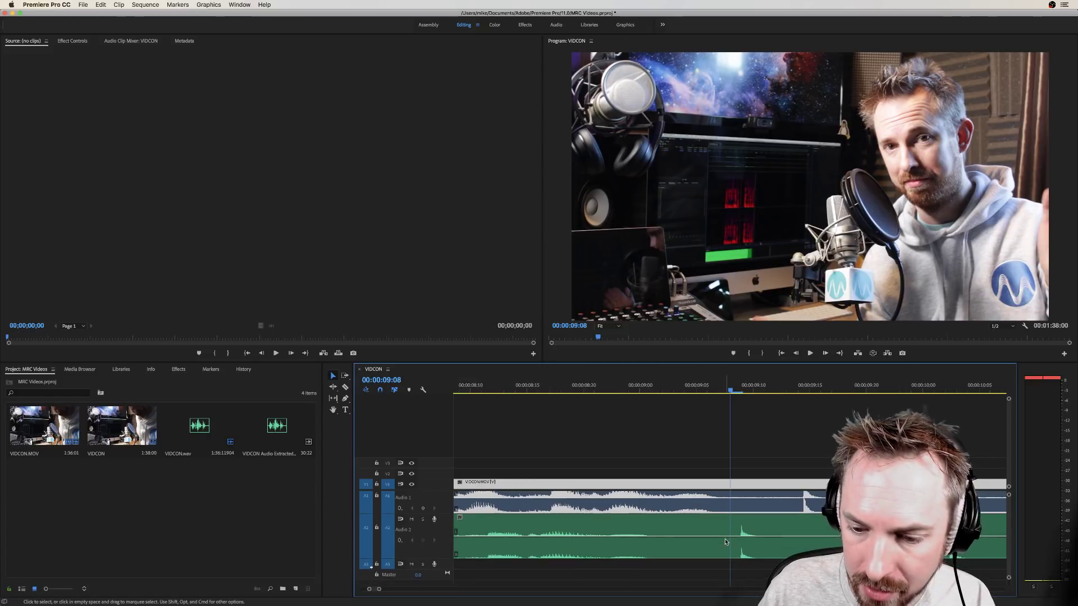
# Drag the A2 waveform so it lines up with A1's peak
pyautogui.moveTo(727, 543); pyautogui.dragTo(792, 533)
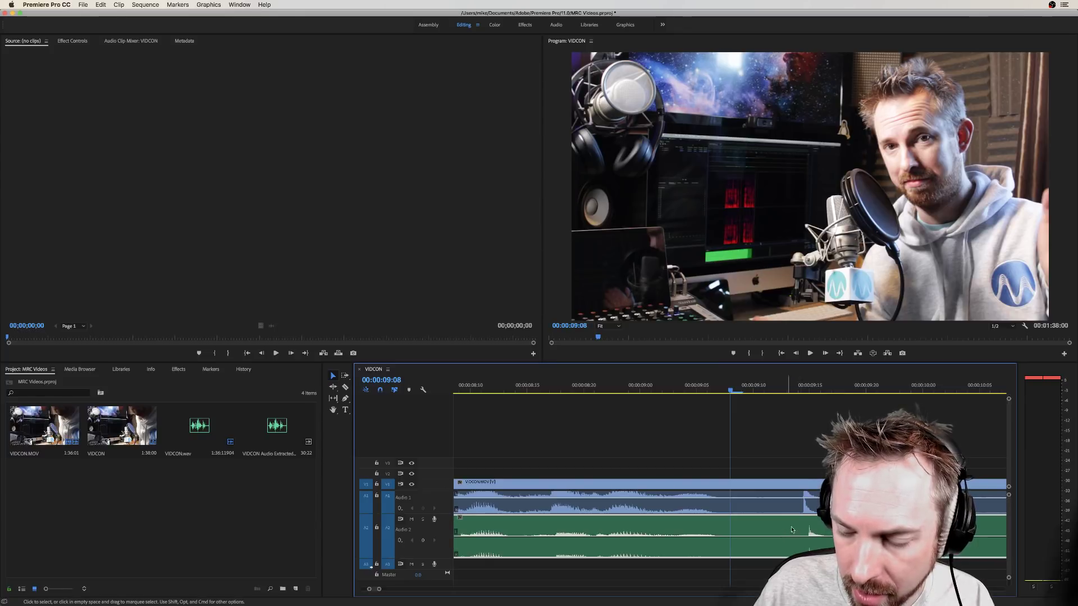
pyautogui.scroll(1, 809, 525)
pyautogui.hscroll(1, 811, 523)
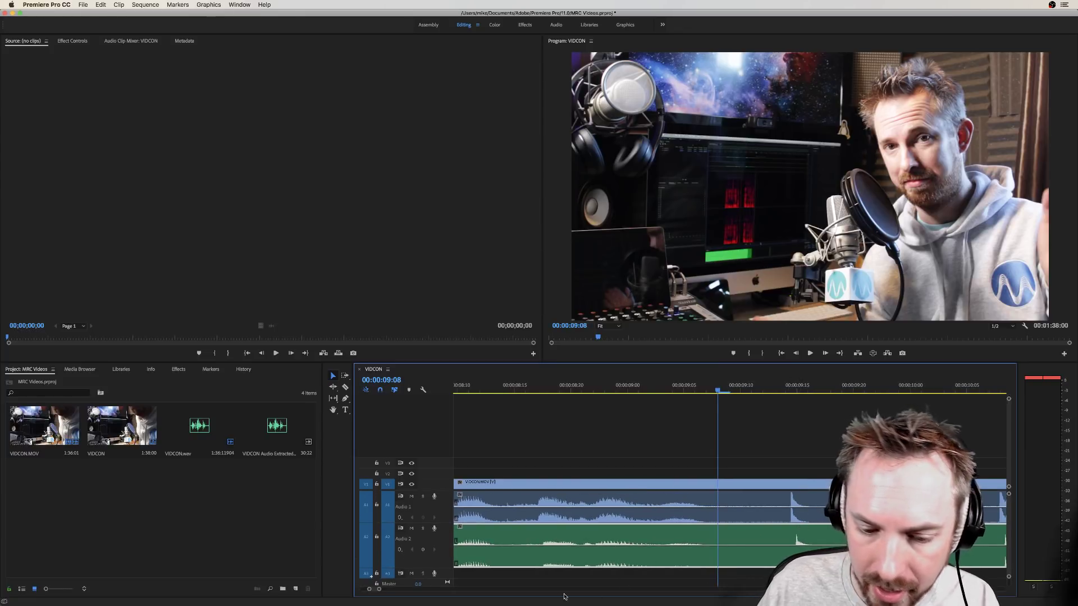
pyautogui.scroll(-1, 381, 592)
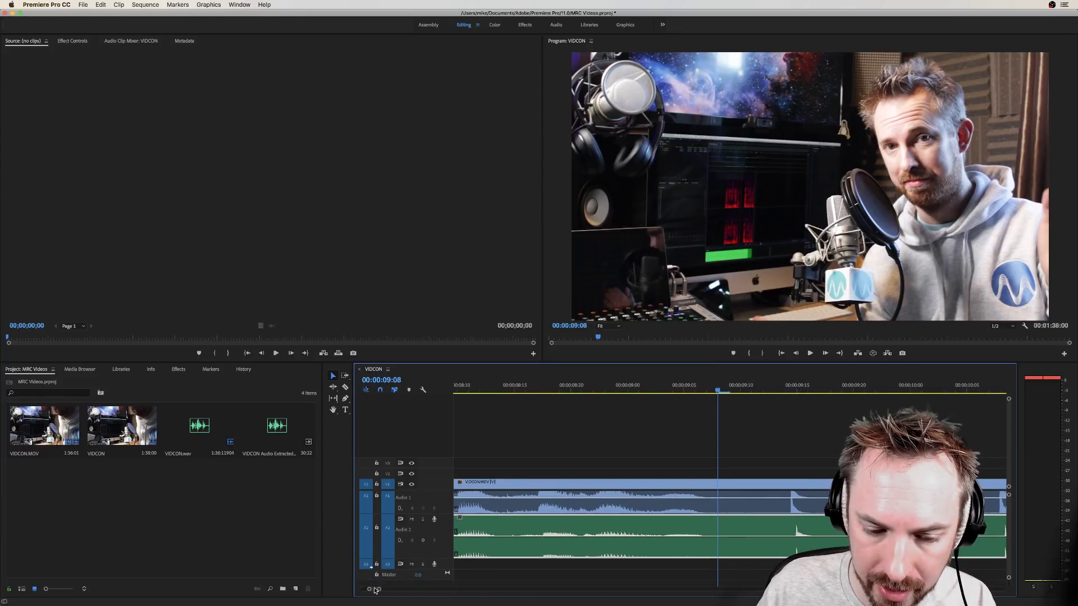
pyautogui.scroll(1, 375, 589)
pyautogui.scroll(-1, 373, 591)
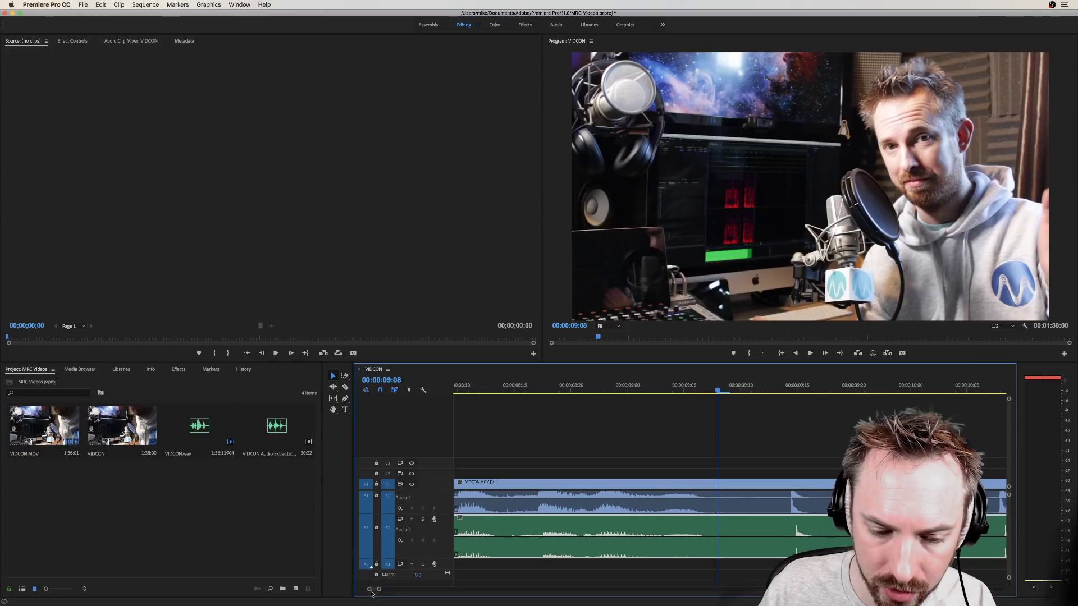
pyautogui.scroll(-3, 373, 591)
pyautogui.scroll(-3, 373, 591)
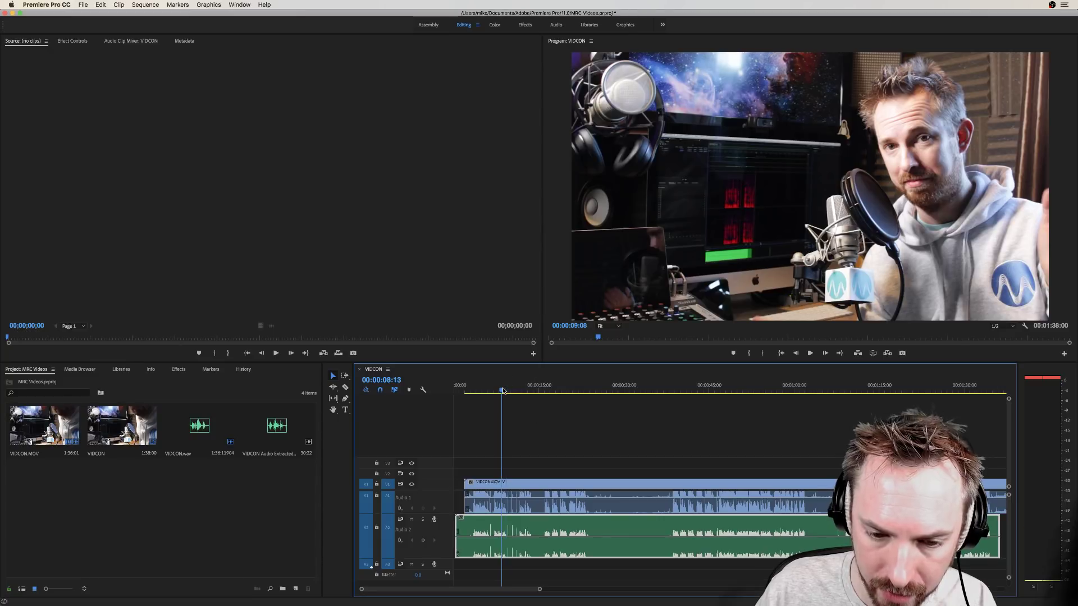
# Play the clips to check alignment, then deselect the microphone clip
pyautogui.press('space')
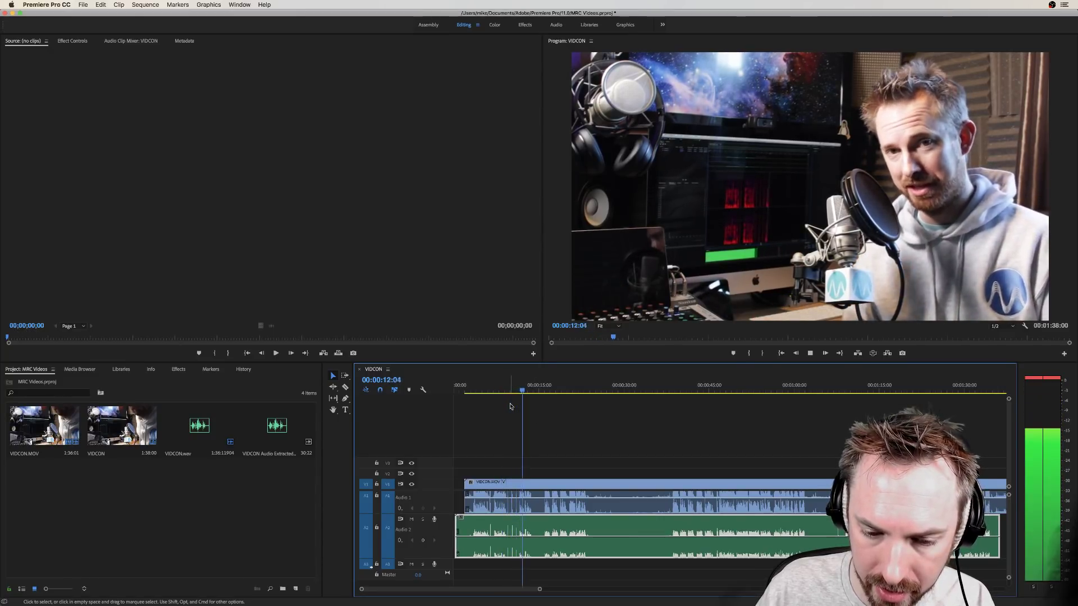
pyautogui.press('space')
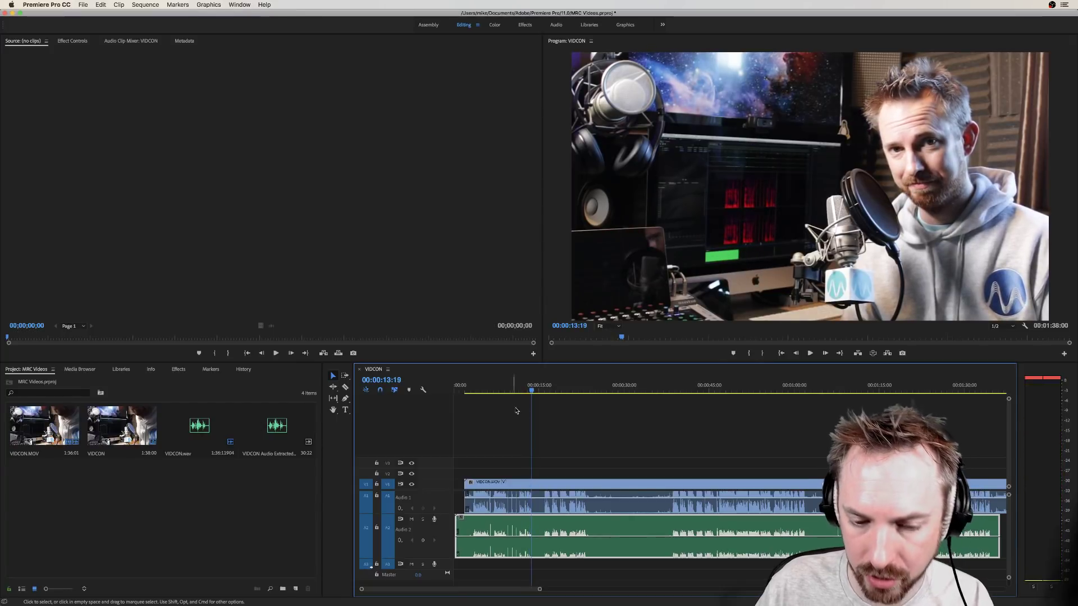
pyautogui.click(552, 424)
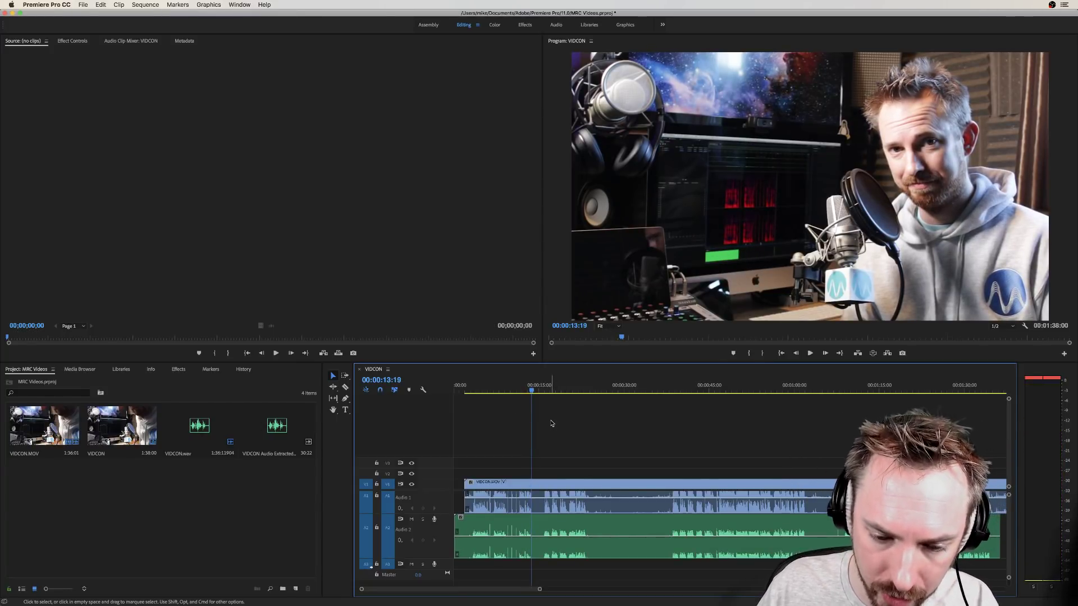
# Move the camera clip back to the sequence start at 00:00
pyautogui.moveTo(535, 494); pyautogui.dragTo(524, 494)
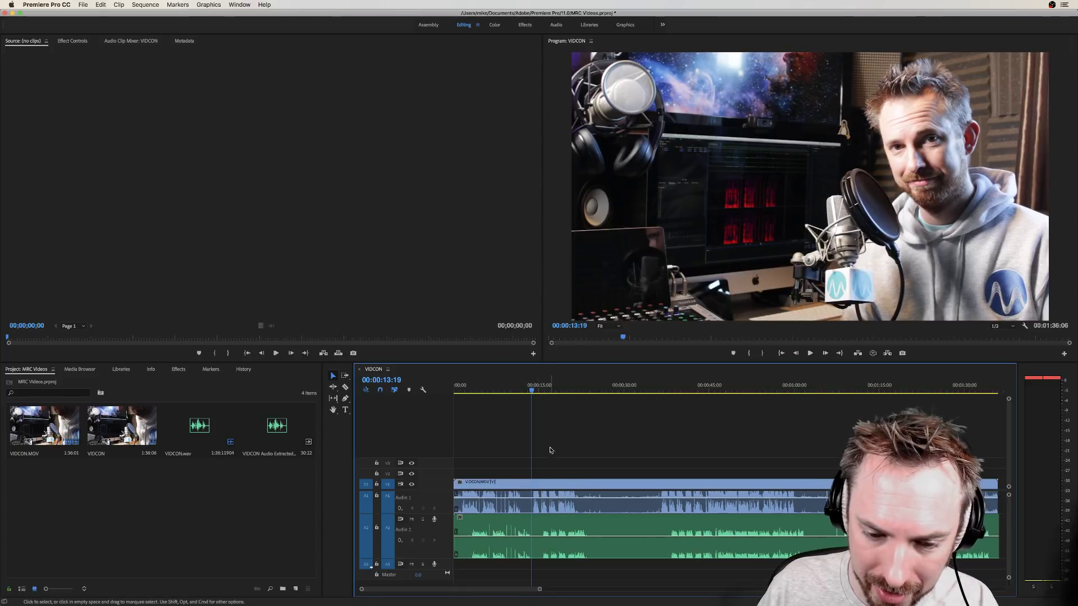
pyautogui.rightClick(523, 525)
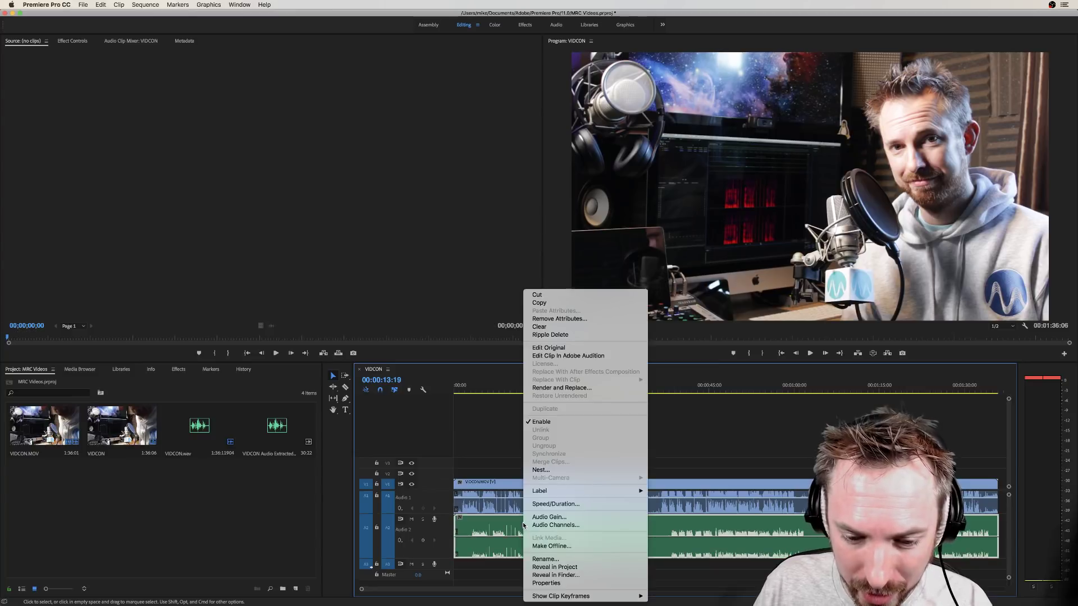
pyautogui.click(516, 530)
# Select both clips and synchronize them by Audio
pyautogui.moveTo(551, 573); pyautogui.dragTo(519, 517)
pyautogui.rightClick(519, 534)
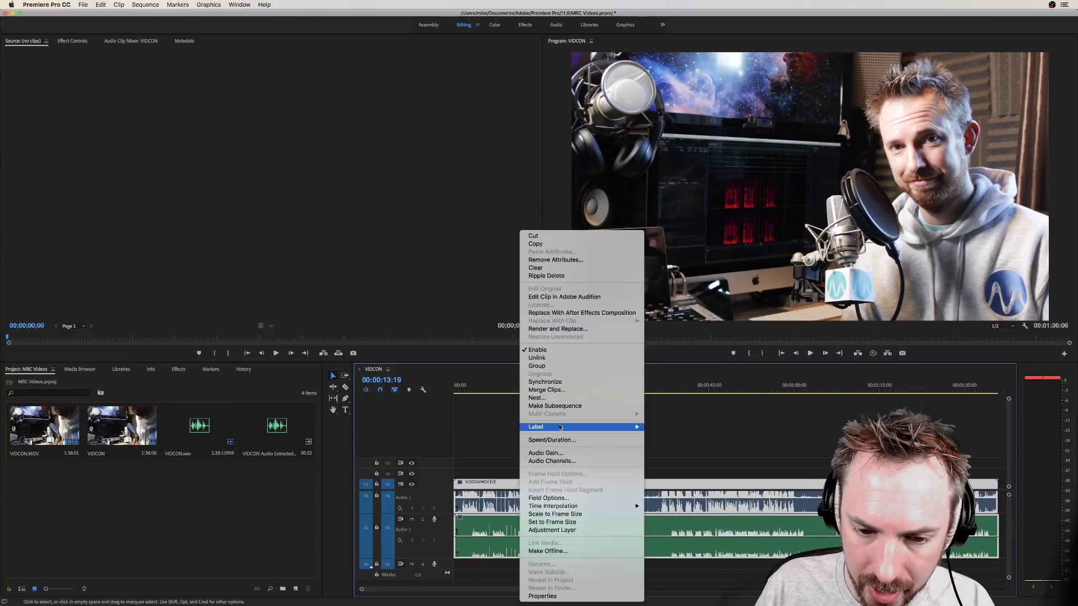
pyautogui.click(543, 381)
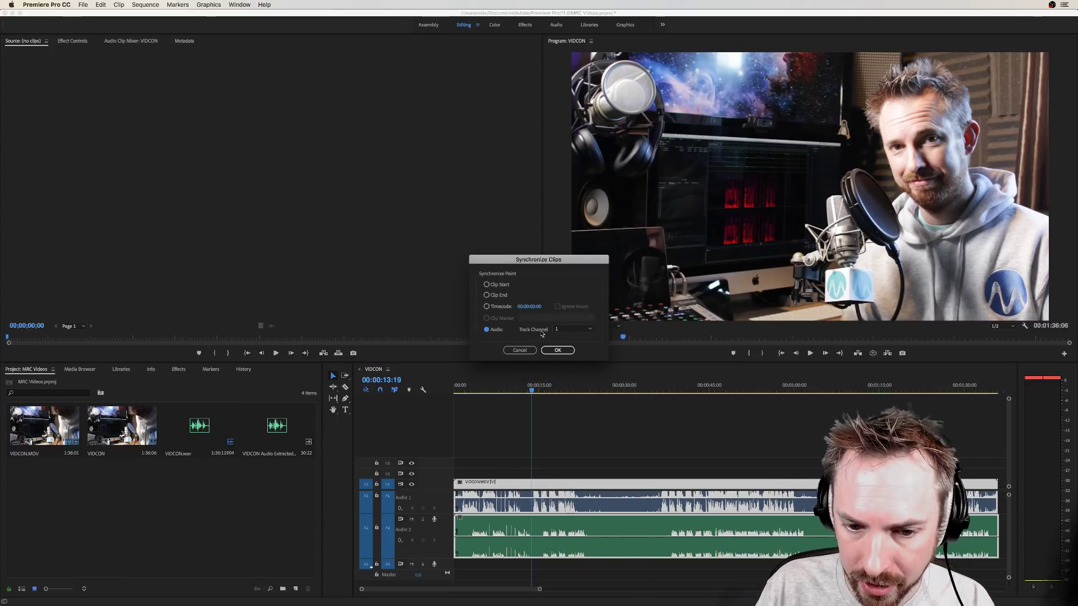
pyautogui.click(564, 352)
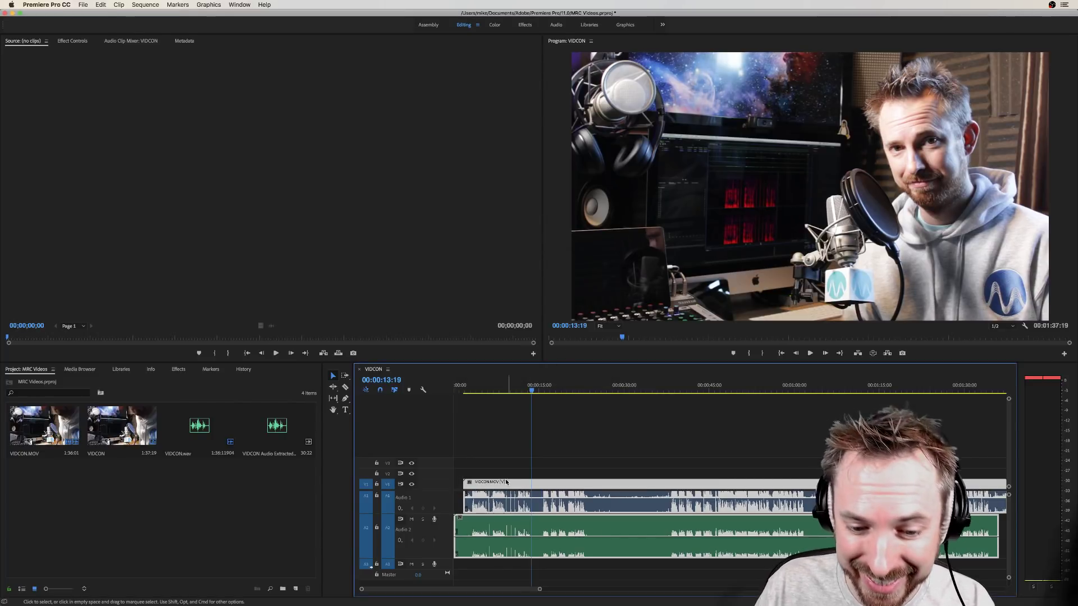
pyautogui.click(506, 393)
pyautogui.press('space')
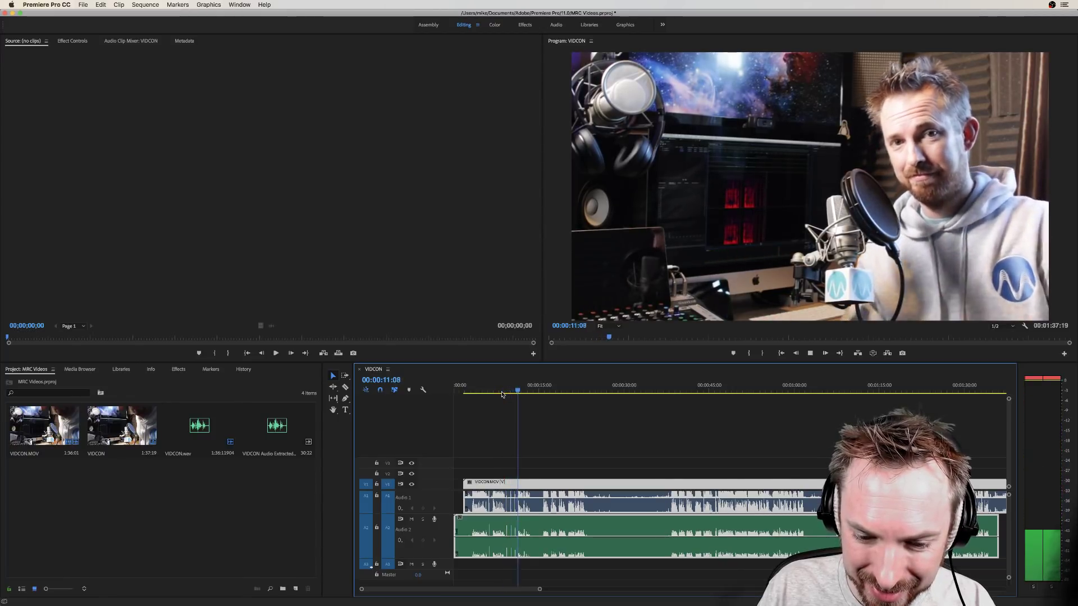
pyautogui.press('space')
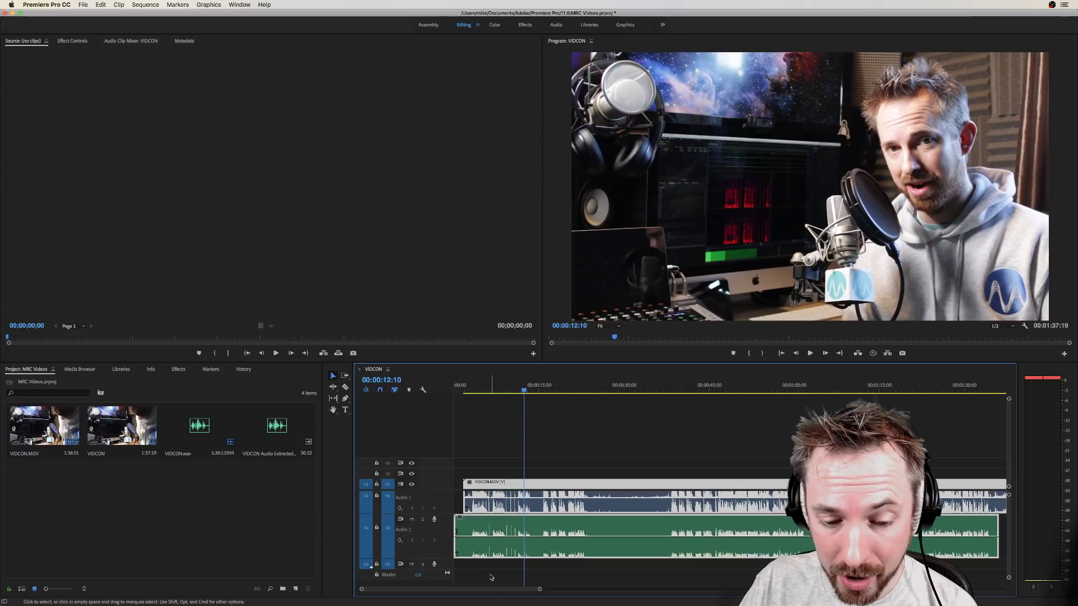
# Undo edits until VIDCON.wav is removed from Audio 2
pyautogui.press('super+z')
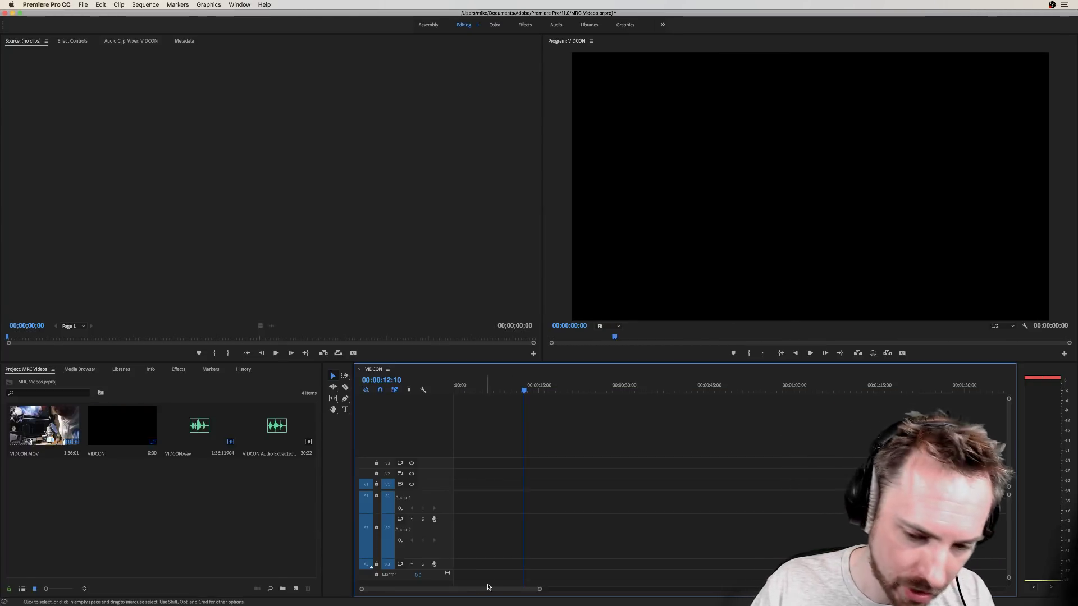
pyautogui.press('super+shift+z')
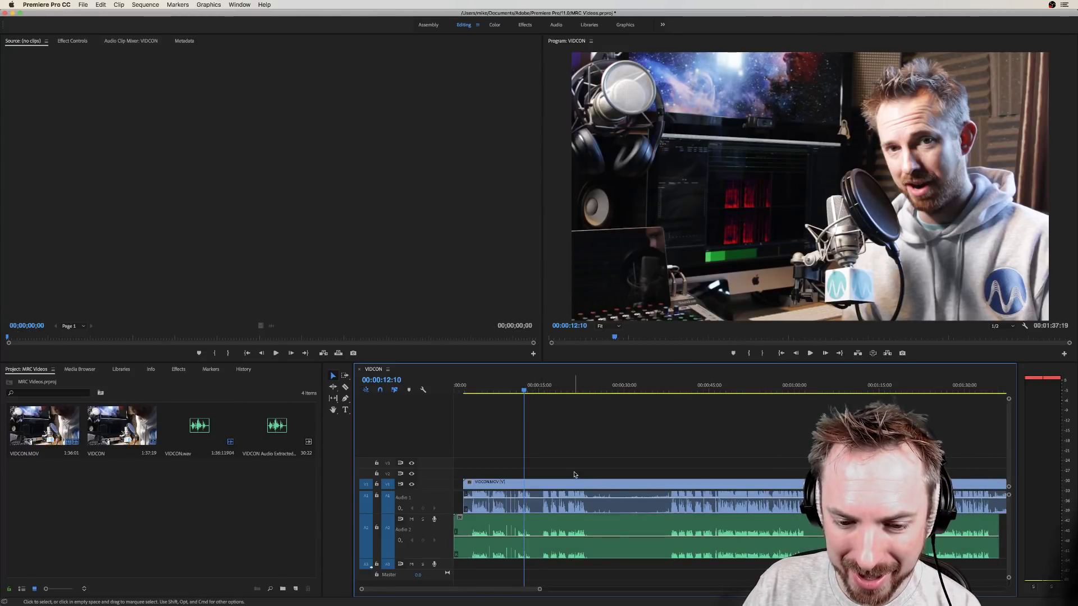
pyautogui.press('super+z')
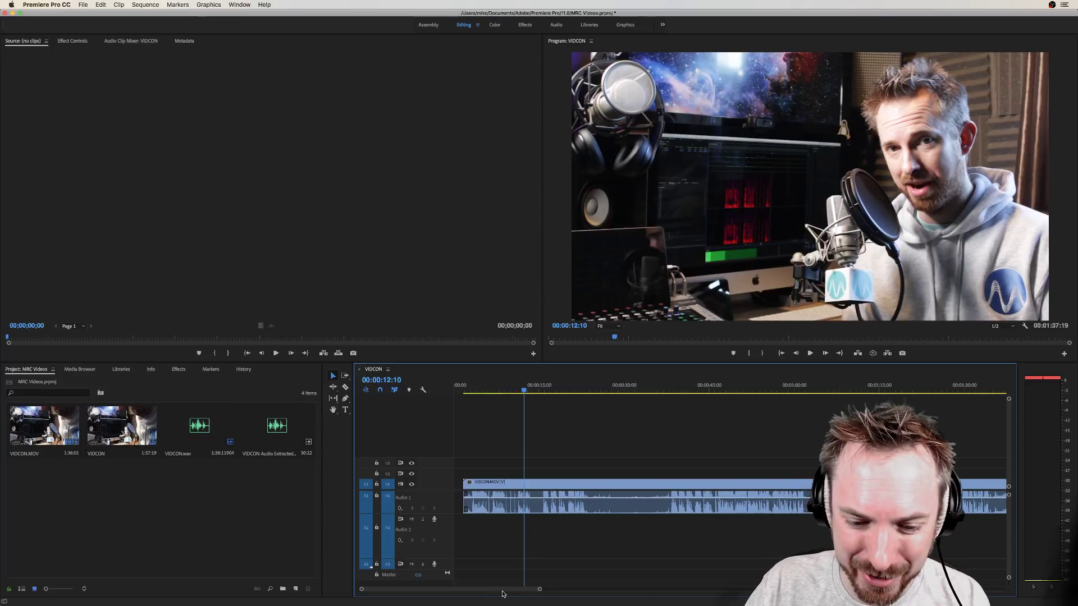
# Place VIDCON Audio Extracted.wav mid-sequence on Audio 2 and select all clips
pyautogui.scroll(-1, 502, 590)
pyautogui.scroll(-1, 502, 589)
pyautogui.scroll(2, 499, 515)
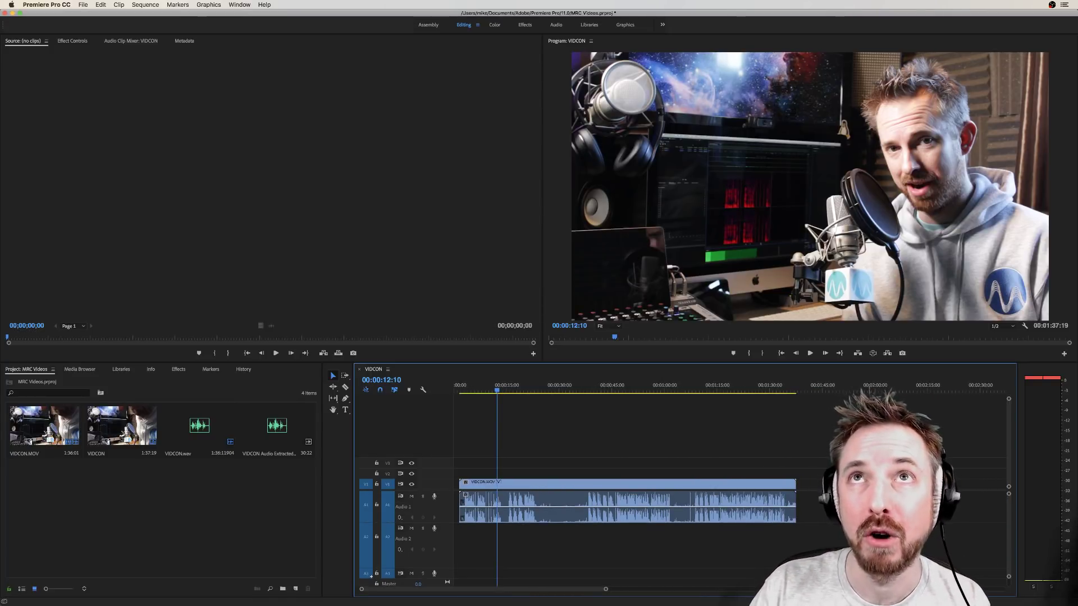
pyautogui.moveTo(277, 426); pyautogui.dragTo(601, 544)
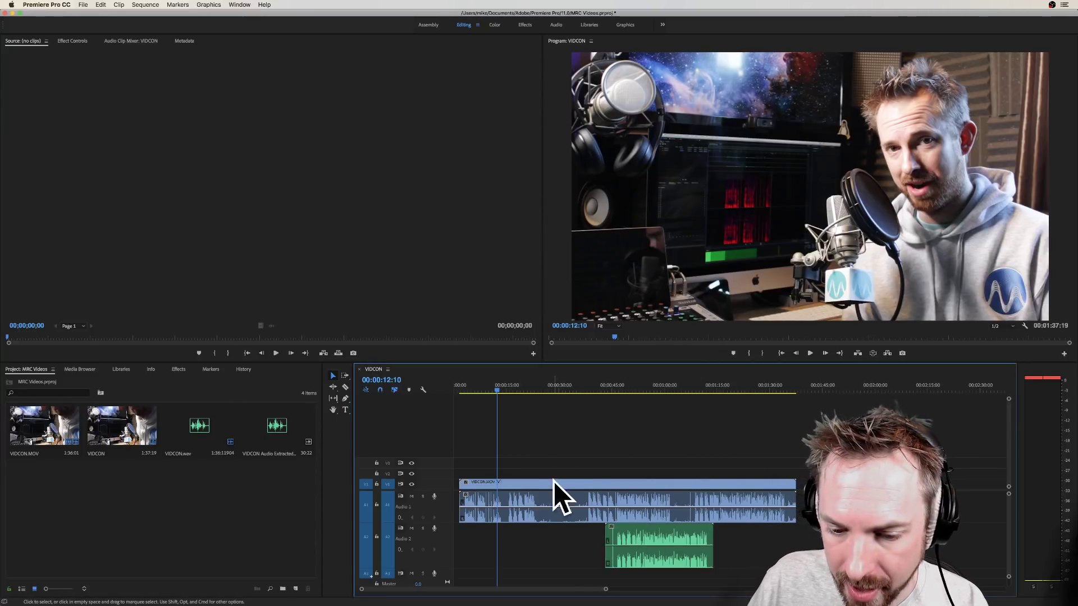
pyautogui.press('super+a')
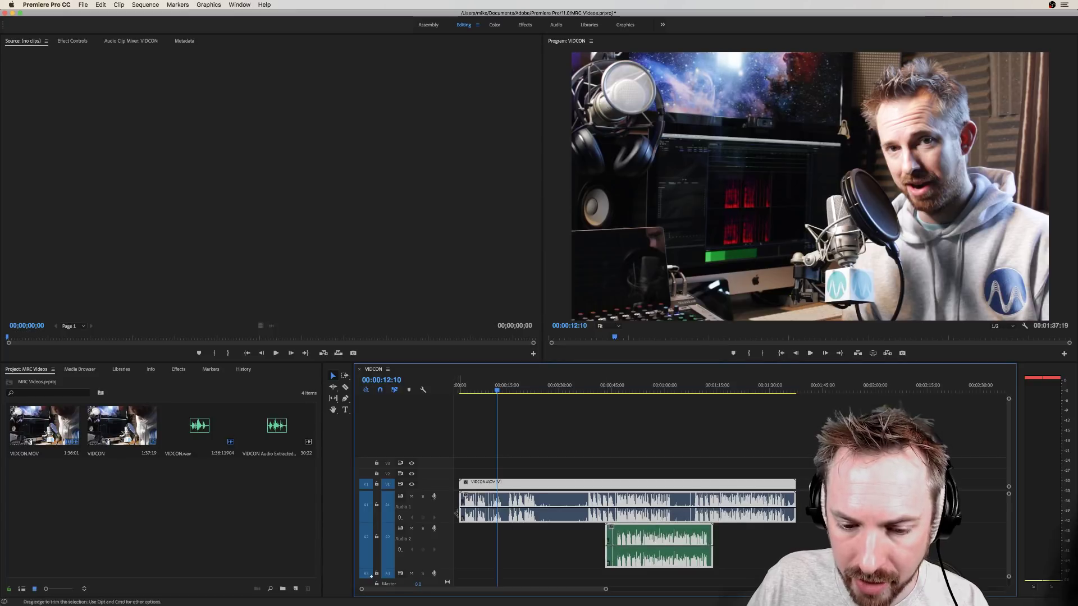
# Synchronize VIDCON Audio Extracted.wav to the camera clip by Audio, then jump to about 1:07
pyautogui.rightClick(664, 534)
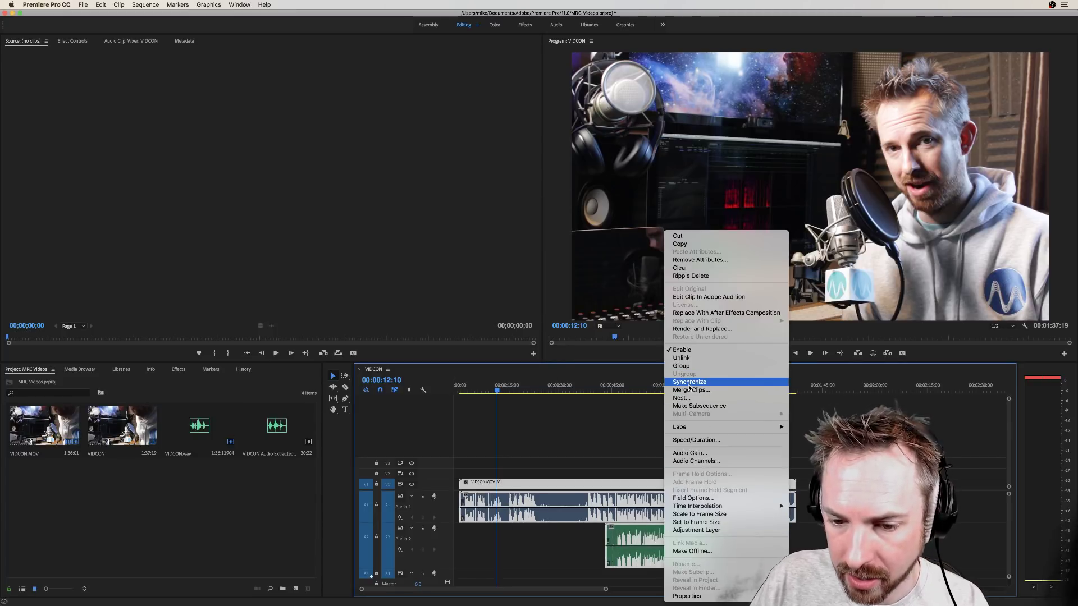
pyautogui.click(688, 383)
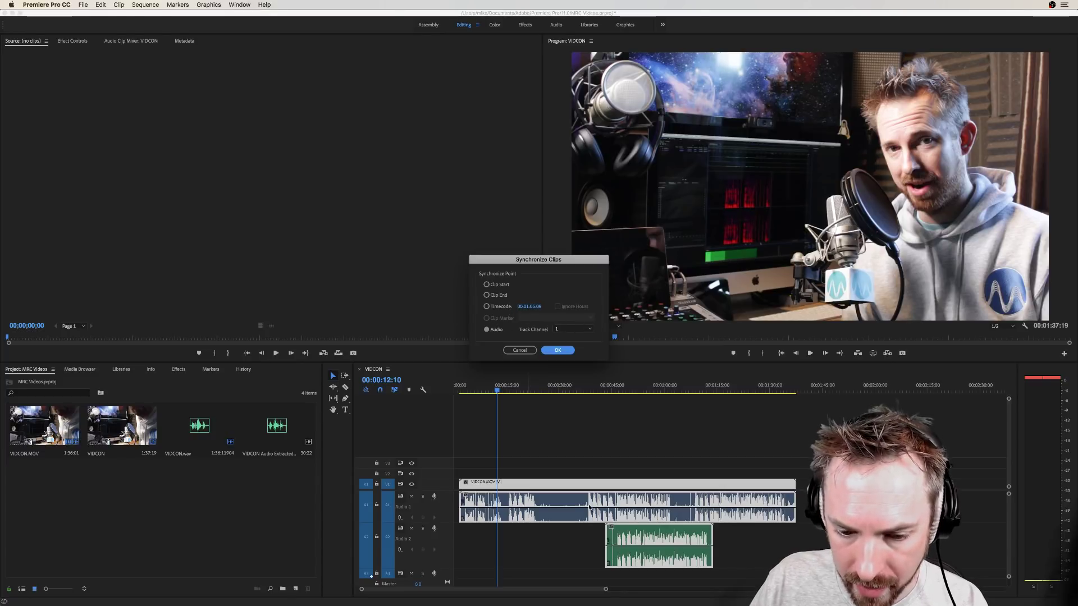
pyautogui.click(562, 352)
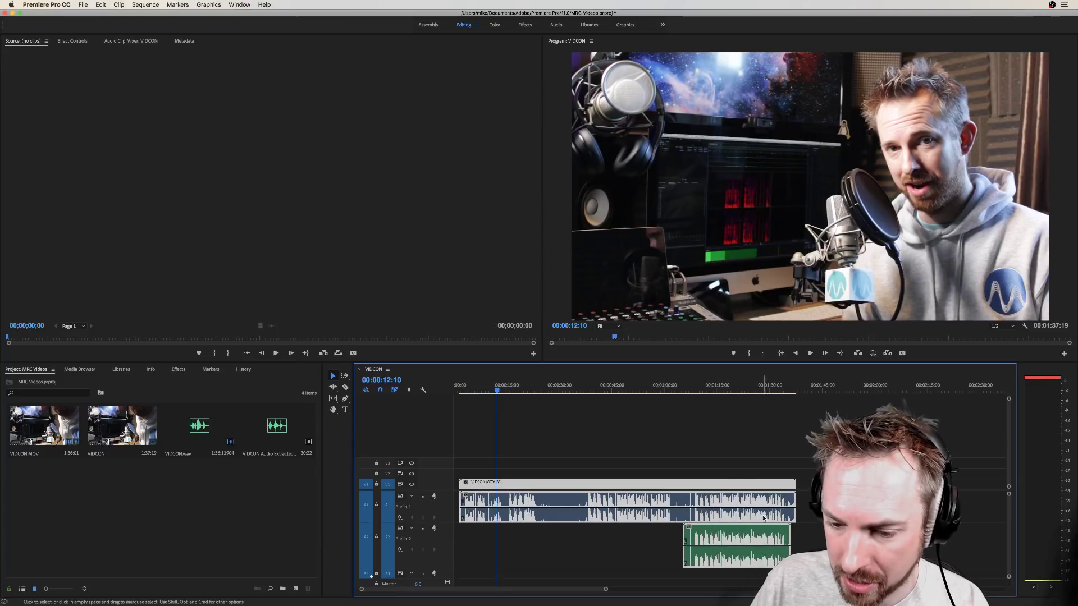
pyautogui.click(689, 386)
# Play the synced section while toggling A1 and A2 mutes, ending with only A2 muted
pyautogui.press('space')
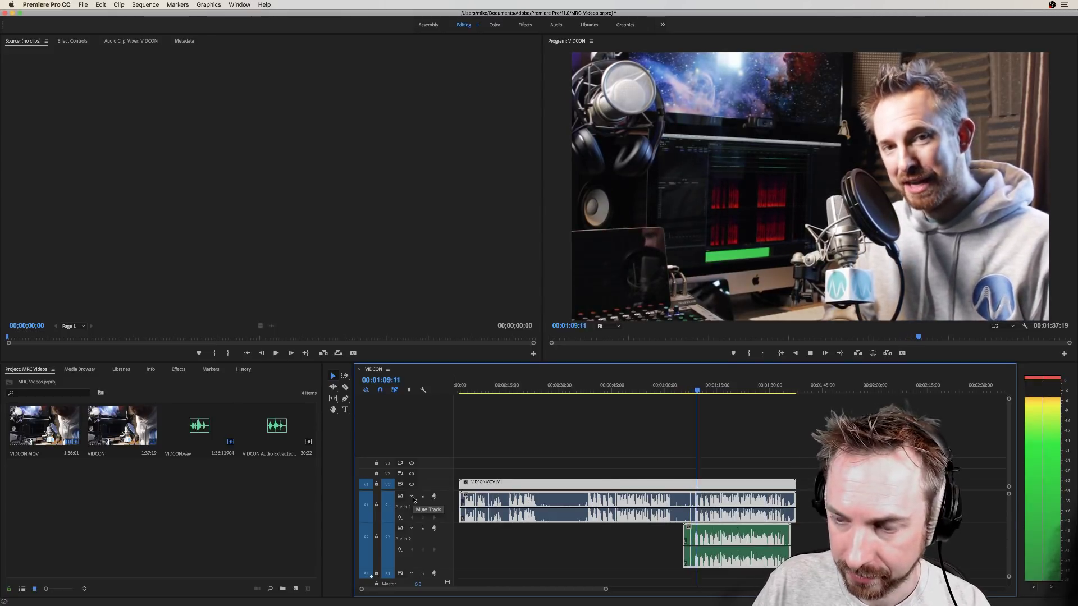
pyautogui.click(412, 497)
pyautogui.click(412, 529)
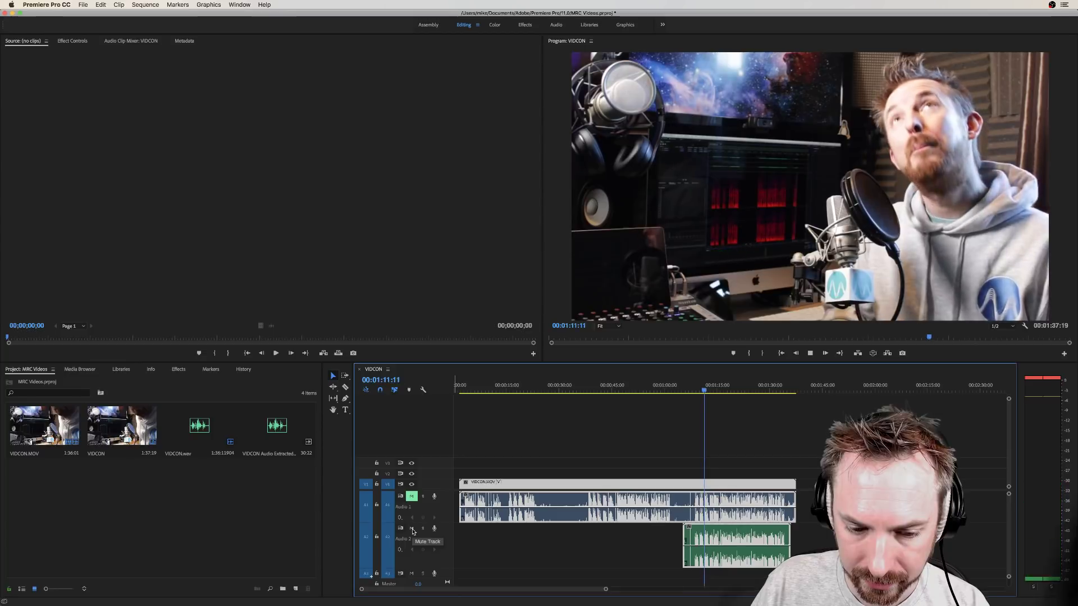
pyautogui.click(412, 497)
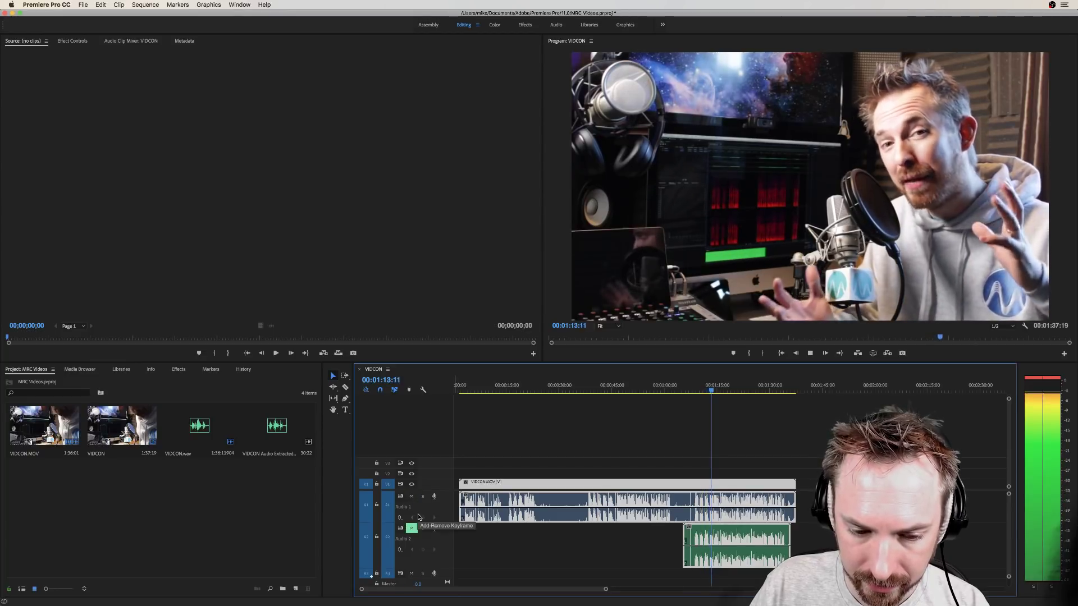
pyautogui.press('space')
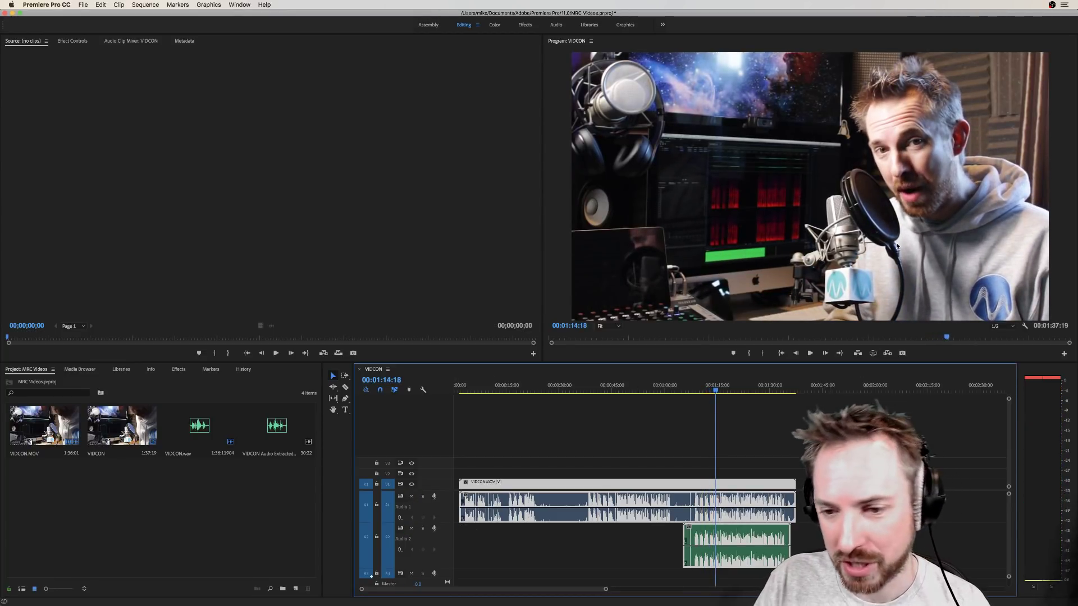